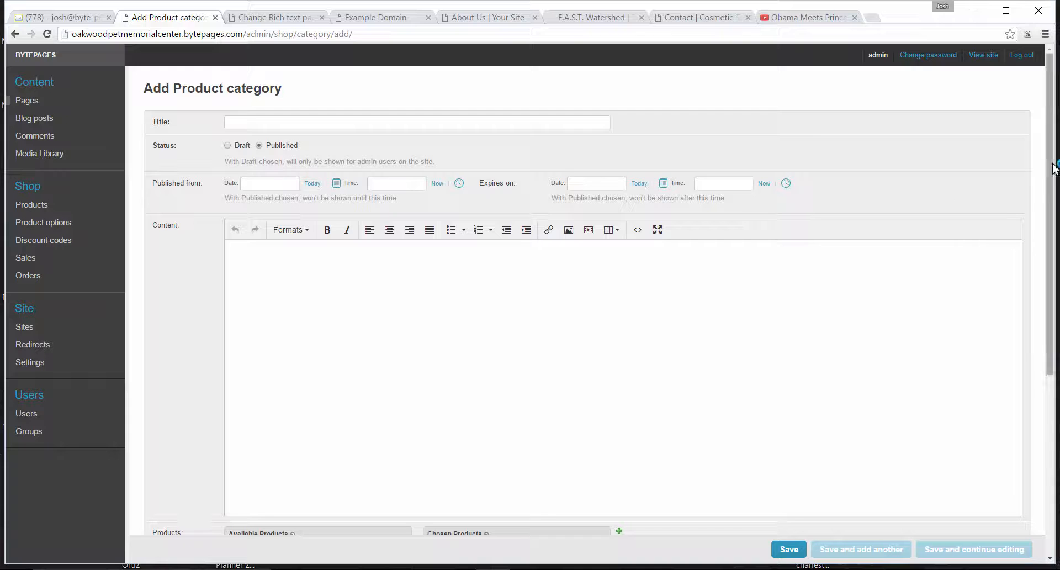
Add Cozy Cat Collection and MDF Box to the new category's chosen products.
{"action": "left_click_drag", "start_coordinate": [1053, 168], "coordinate": [1057, 301]}
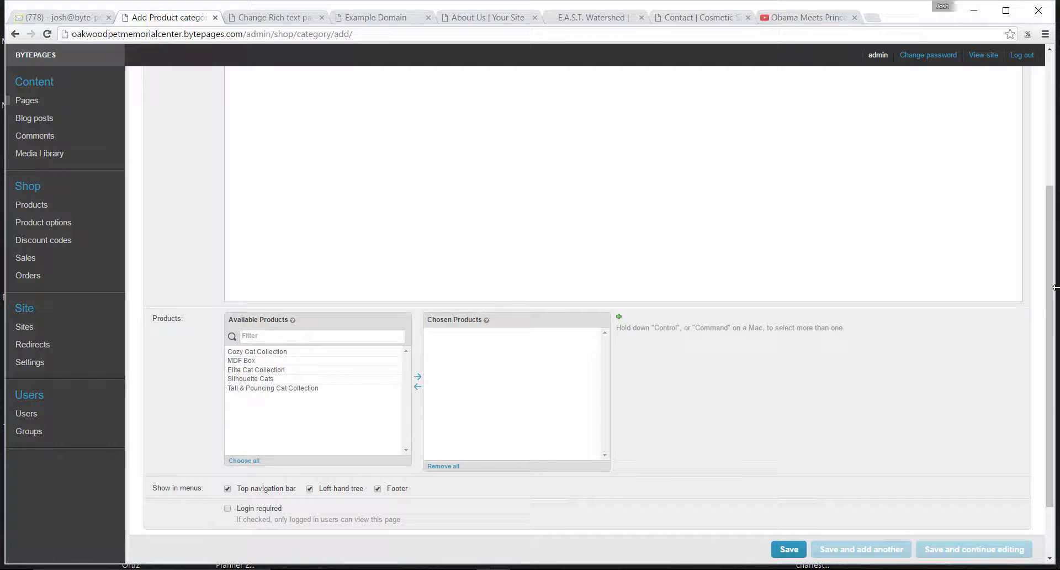
{"action": "left_click_drag", "start_coordinate": [1054, 295], "coordinate": [1054, 343]}
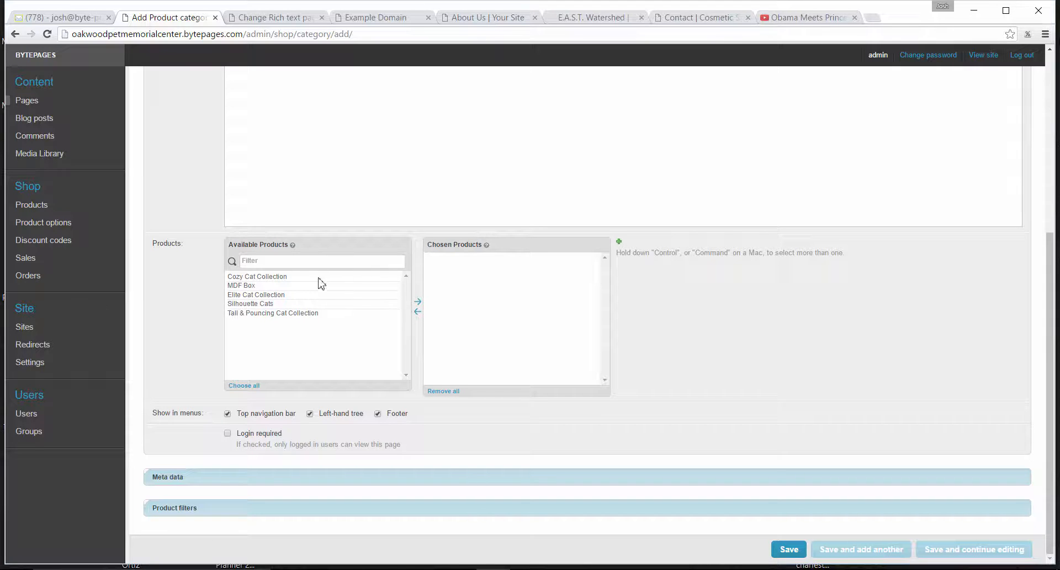
{"action": "left_click", "coordinate": [285, 279]}
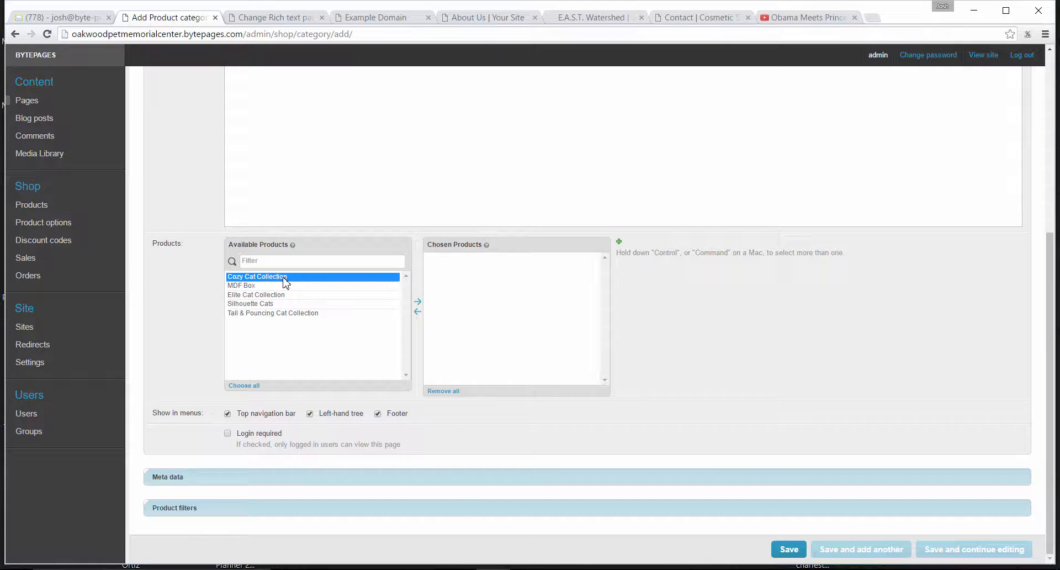
{"action": "double_click", "coordinate": [285, 277]}
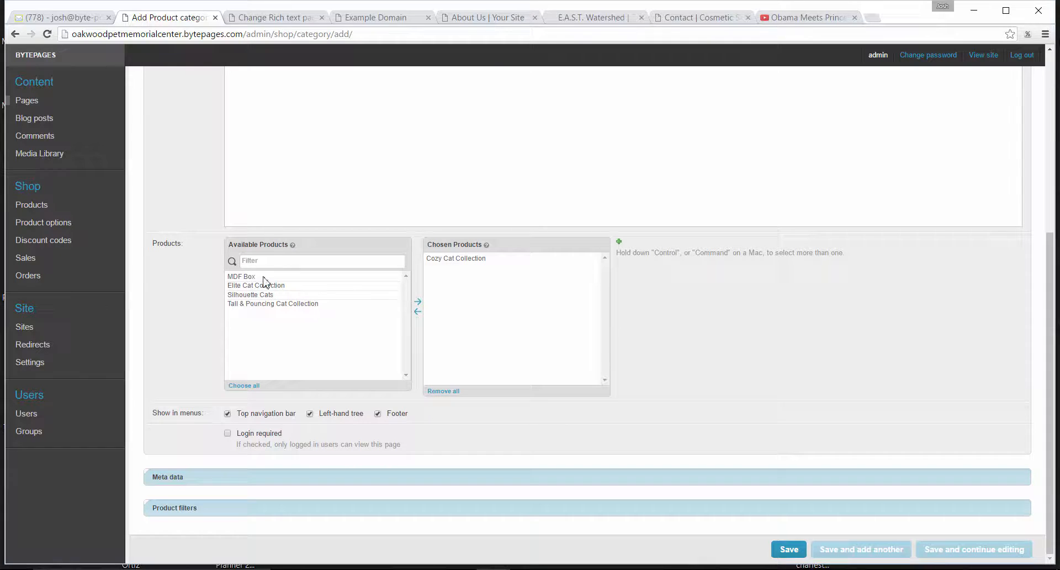
{"action": "left_click", "coordinate": [266, 277]}
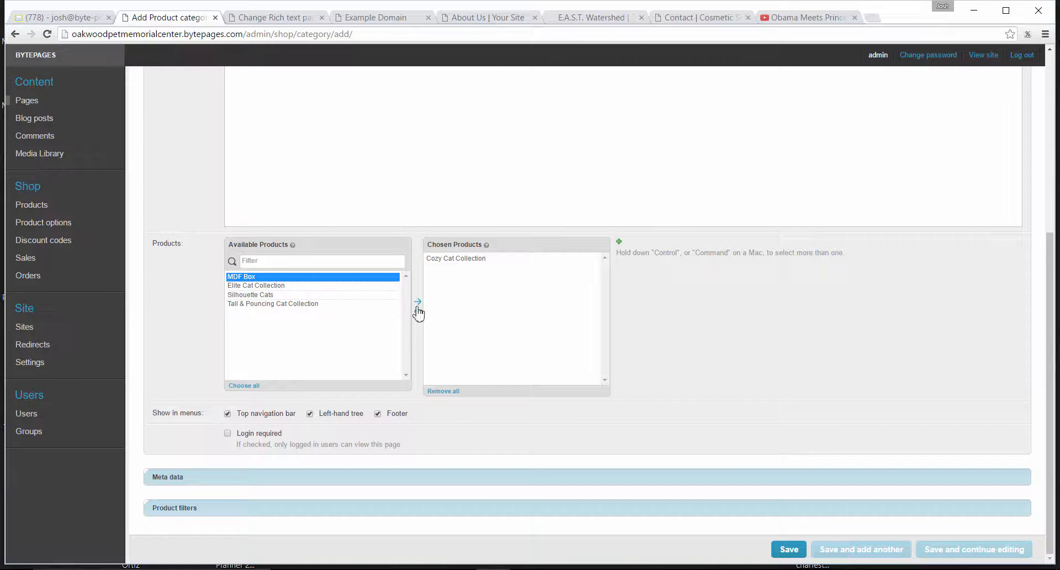
{"action": "left_click", "coordinate": [419, 303]}
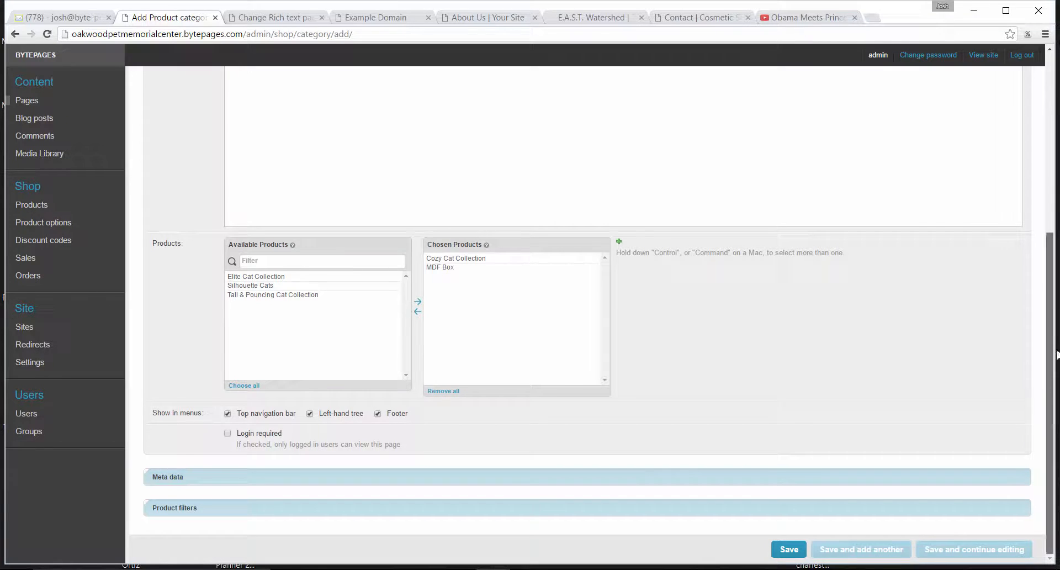
Title the new product category "Misc Products".
{"action": "left_click_drag", "start_coordinate": [1052, 409], "coordinate": [988, 188]}
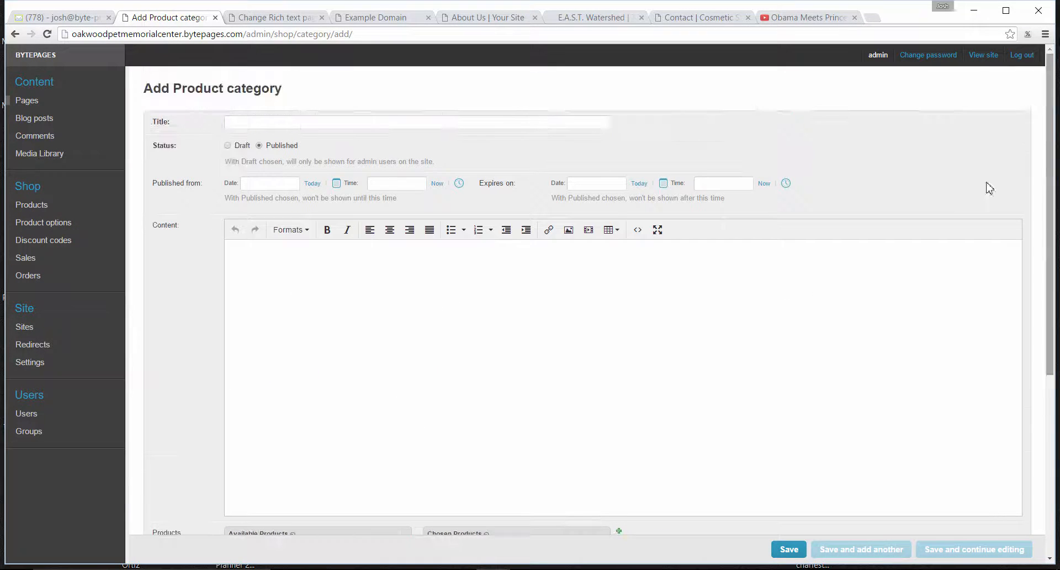
{"action": "left_click", "coordinate": [302, 120]}
{"action": "type", "text": "Misc Products"}
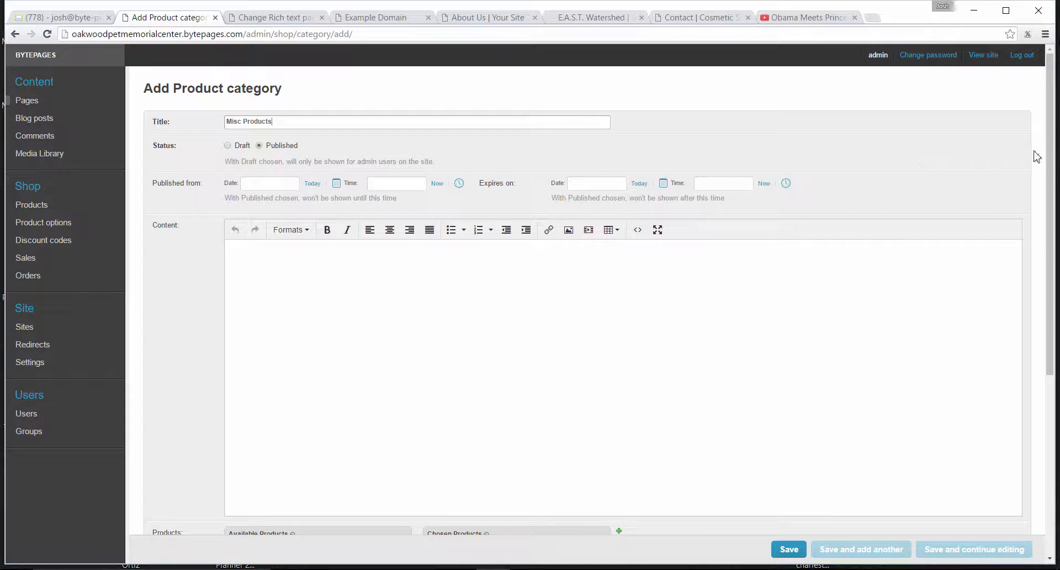
Add Elite Cat Collection, Silhouette Cats and Tall & Pouncing Cat Collection to the category's chosen products.
{"action": "left_click_drag", "start_coordinate": [1052, 194], "coordinate": [1051, 376]}
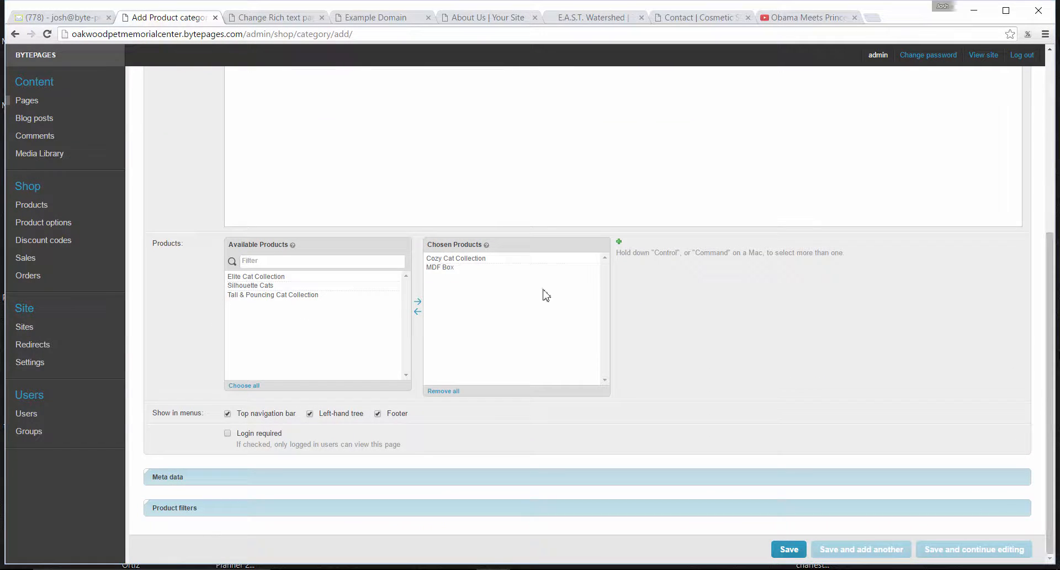
{"action": "double_click", "coordinate": [285, 277]}
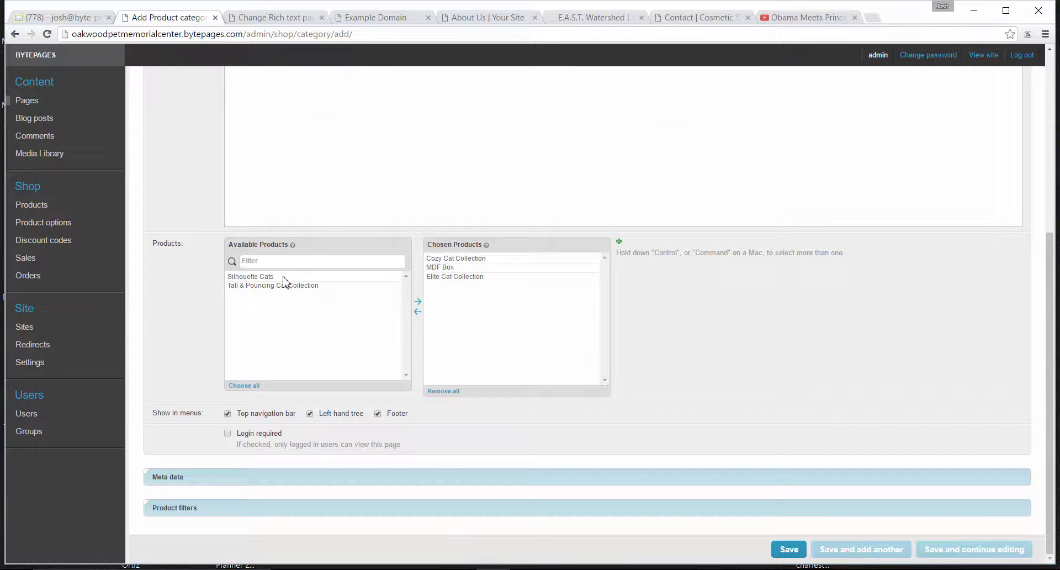
{"action": "left_click", "coordinate": [277, 278]}
{"action": "double_click", "coordinate": [277, 278]}
{"action": "double_click", "coordinate": [288, 278]}
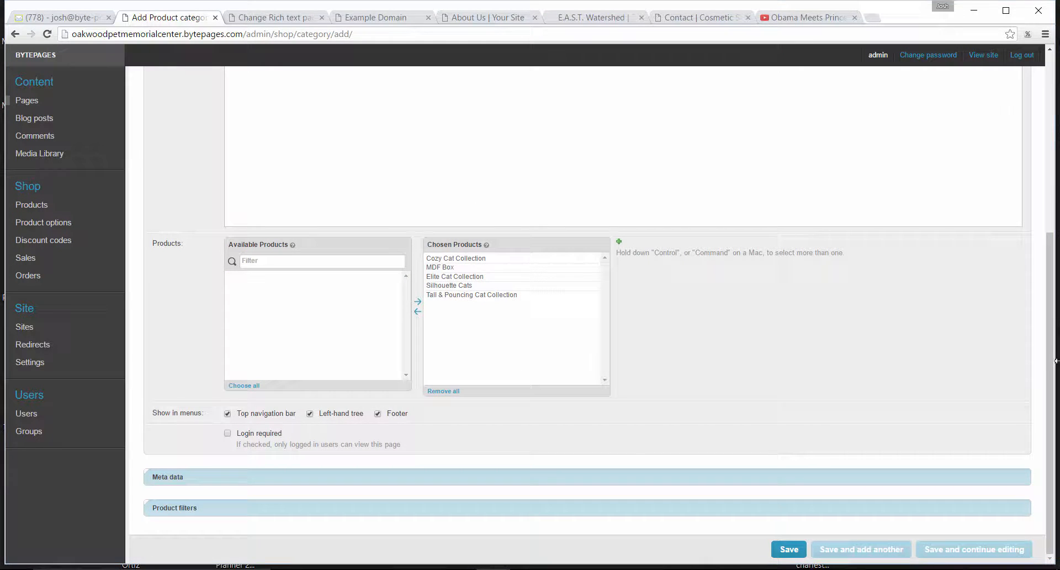
Expand the Meta data and Product filters sections of the category form.
{"action": "left_click_drag", "start_coordinate": [1053, 354], "coordinate": [1053, 340]}
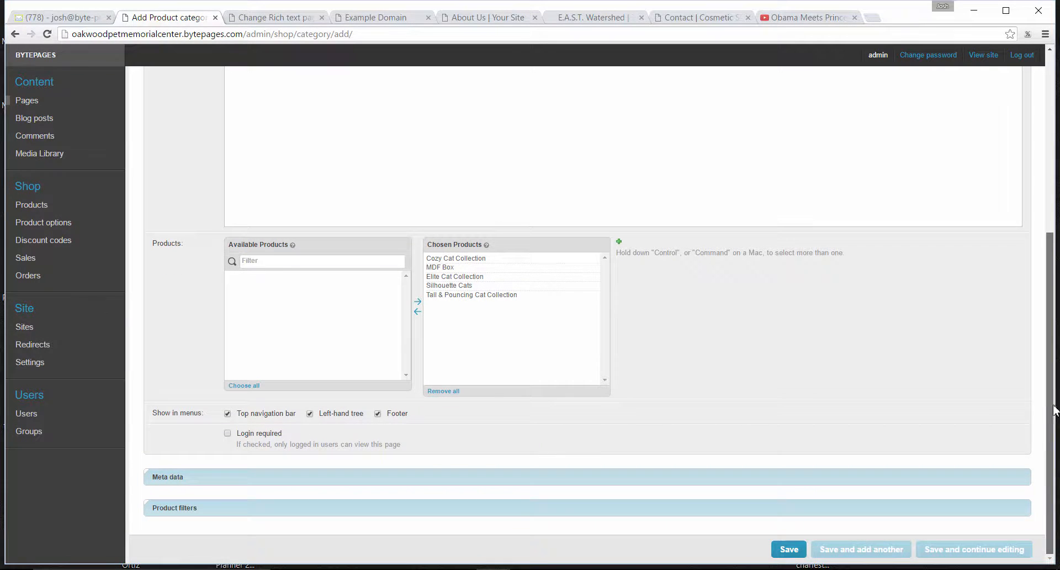
{"action": "left_click", "coordinate": [240, 478]}
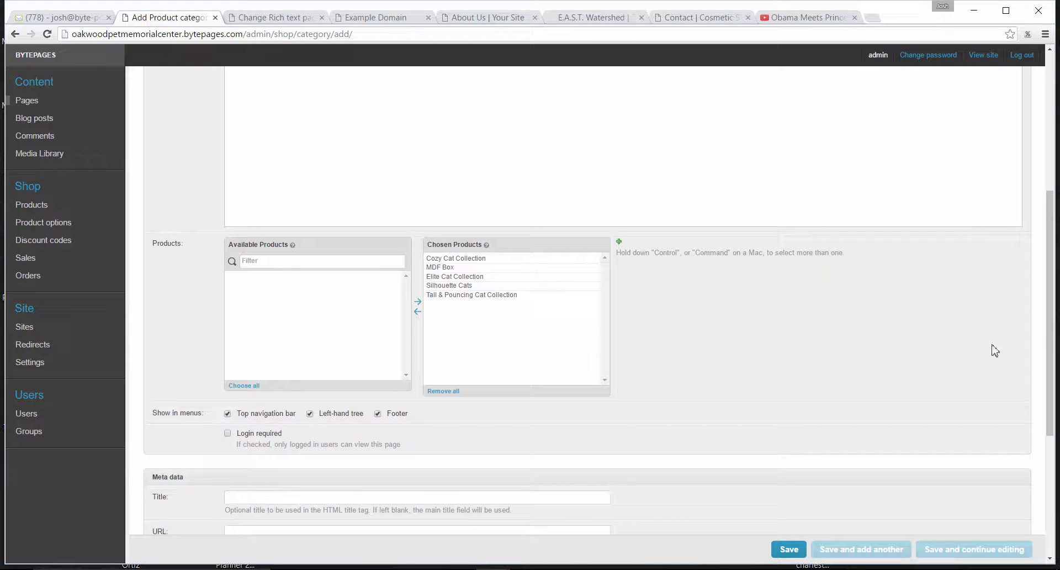
{"action": "left_click_drag", "start_coordinate": [1051, 322], "coordinate": [1051, 440]}
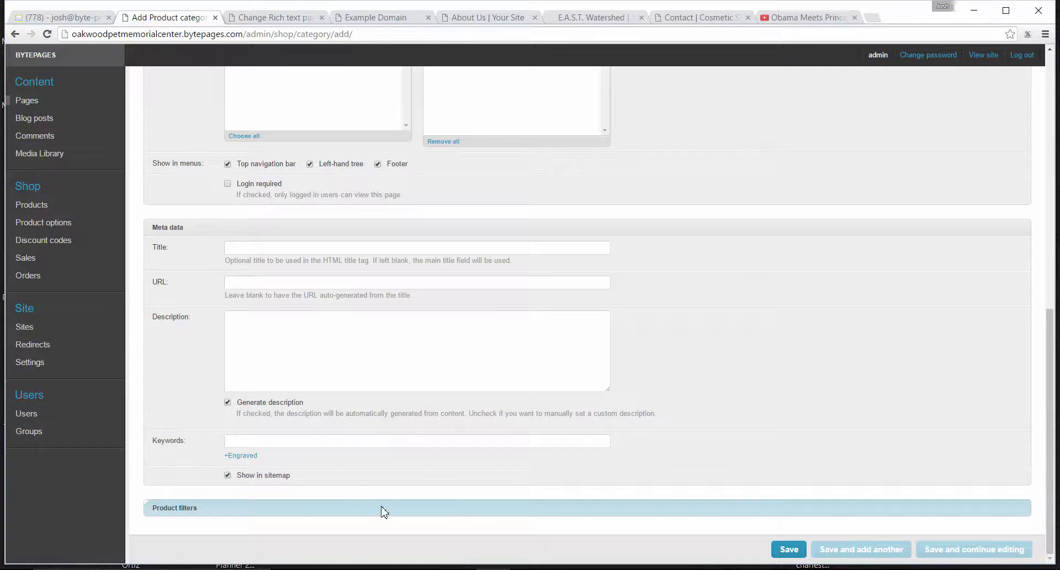
{"action": "left_click", "coordinate": [220, 513]}
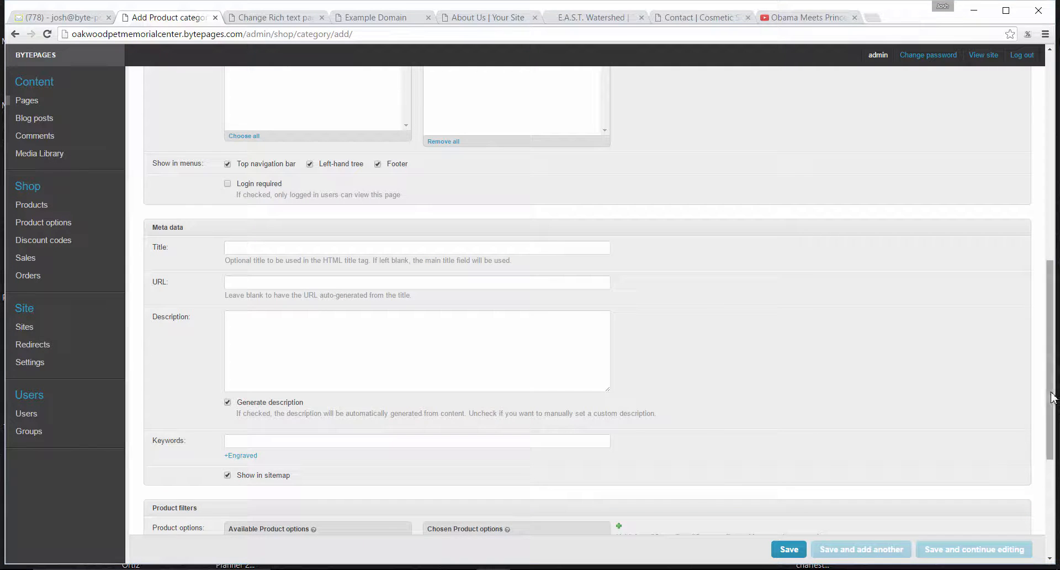
Add the options Color: Bronze and Size: 85 Cubic Inch to the category's product filters.
{"action": "left_click_drag", "start_coordinate": [1050, 450], "coordinate": [1050, 546]}
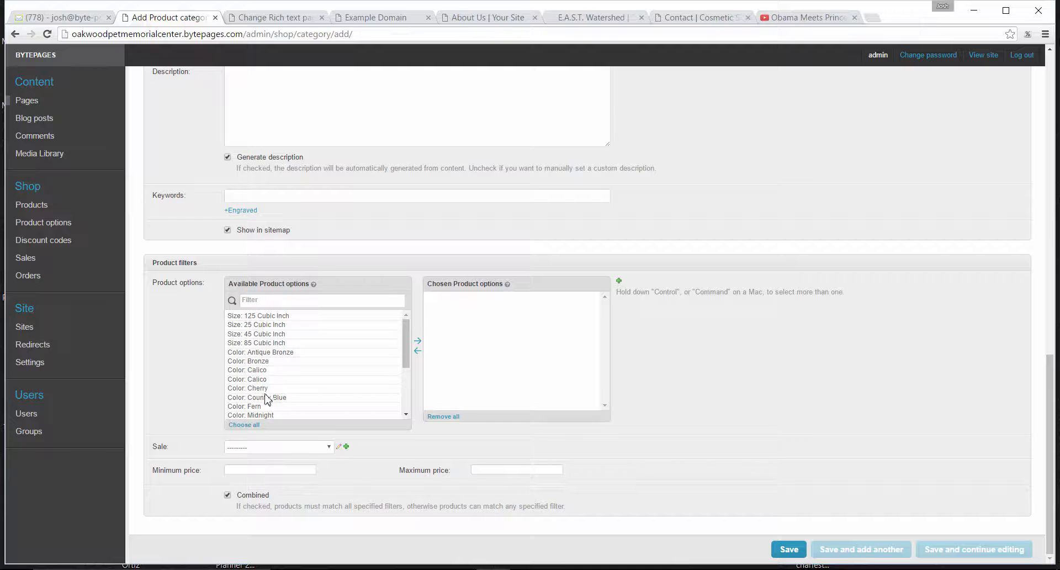
{"action": "mouse_move", "coordinate": [406, 343]}
{"action": "left_mouse_down"}
{"action": "mouse_move", "coordinate": [412, 410]}
{"action": "mouse_move", "coordinate": [407, 338]}
{"action": "left_mouse_up"}
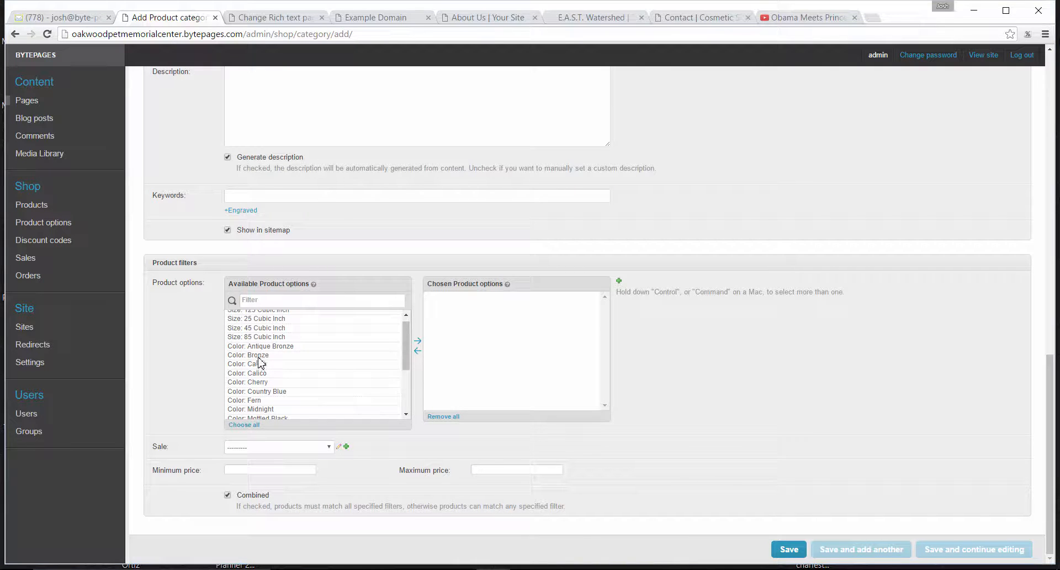
{"action": "left_click", "coordinate": [261, 355]}
{"action": "left_click", "coordinate": [417, 340]}
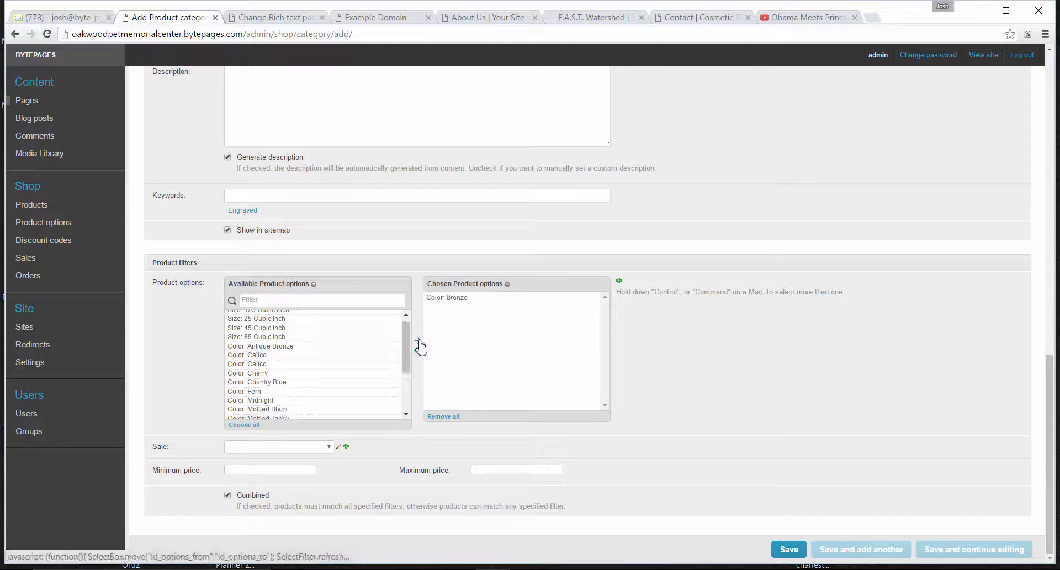
{"action": "left_click", "coordinate": [270, 338]}
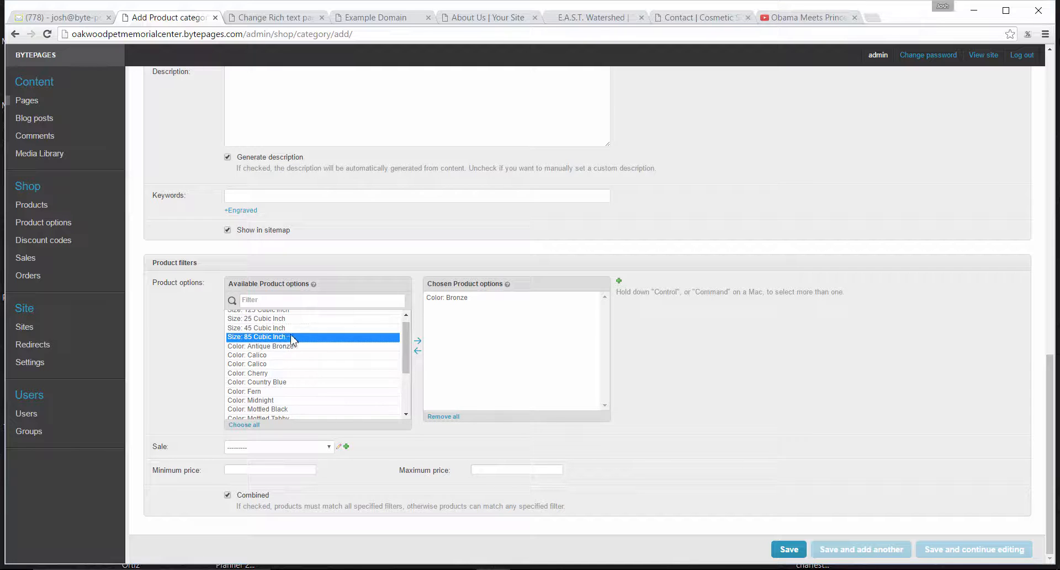
{"action": "left_click", "coordinate": [418, 340]}
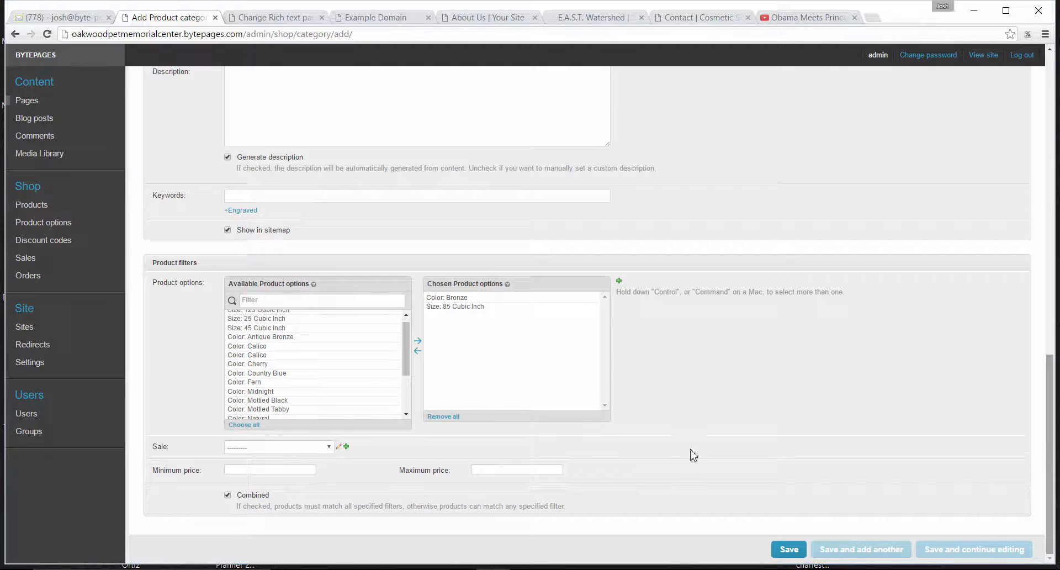
Check the Sale choices in the product filters without picking one, and turn off the Combined option.
{"action": "left_click", "coordinate": [294, 450]}
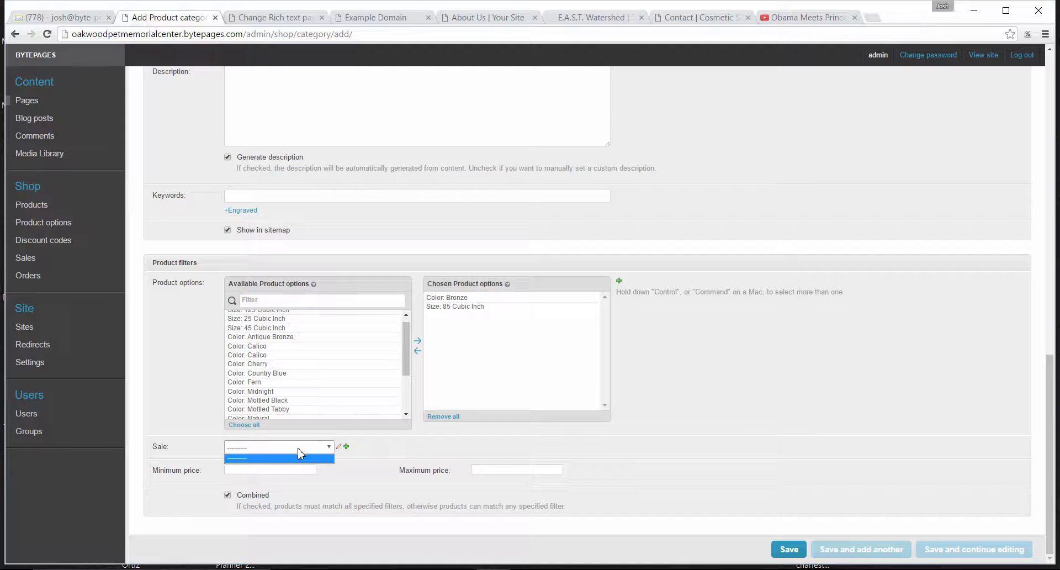
{"action": "left_click", "coordinate": [185, 460]}
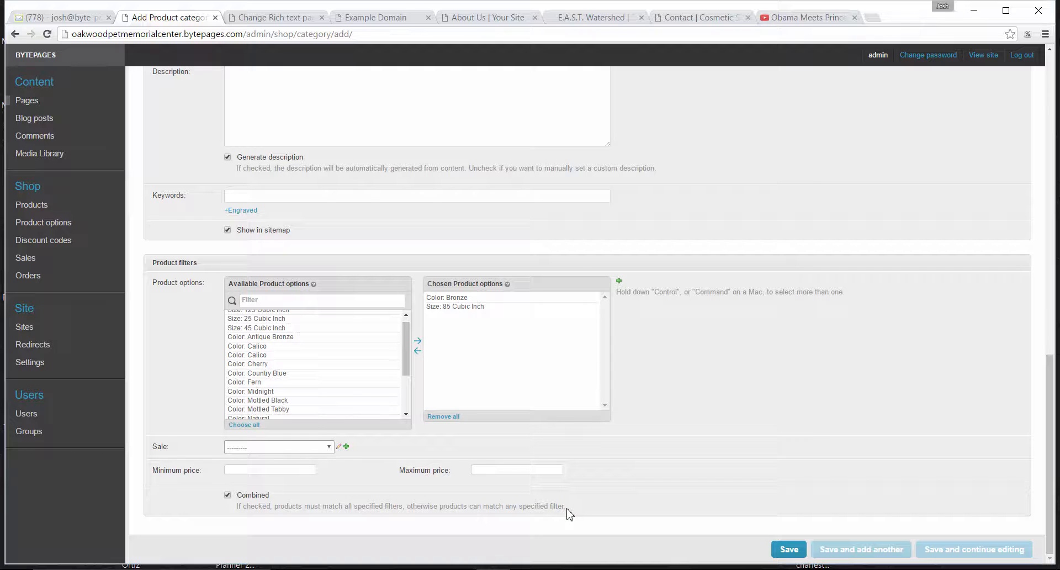
{"action": "left_click_drag", "start_coordinate": [569, 507], "coordinate": [383, 501]}
{"action": "left_click", "coordinate": [377, 499]}
{"action": "left_click", "coordinate": [273, 450]}
{"action": "left_click", "coordinate": [380, 497]}
{"action": "left_click", "coordinate": [264, 471]}
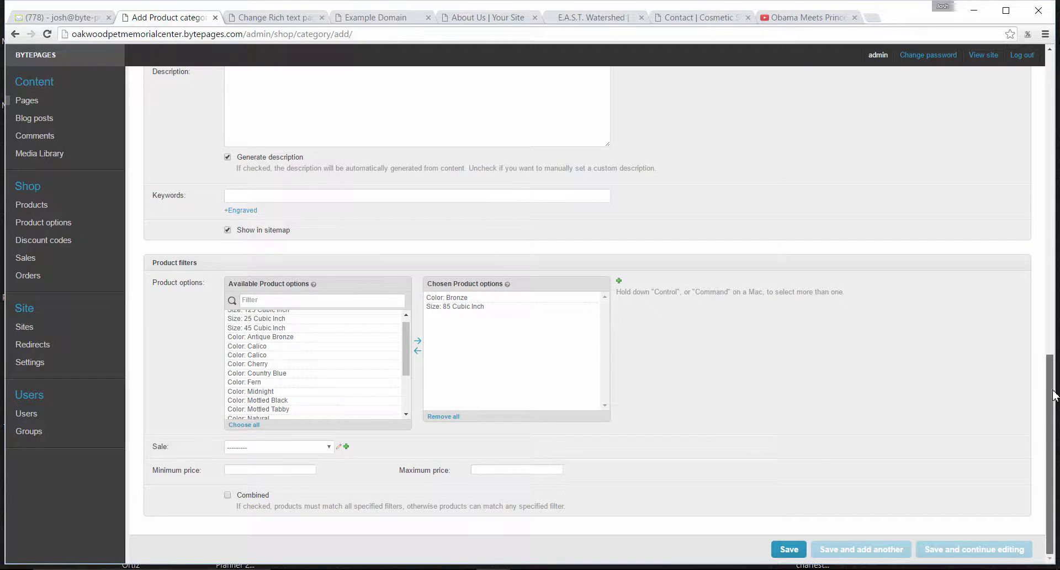
Switch to the open Oakwood Pet Memorial Center website and view the categories on its Shop page.
{"action": "left_click_drag", "start_coordinate": [1051, 356], "coordinate": [1045, 50]}
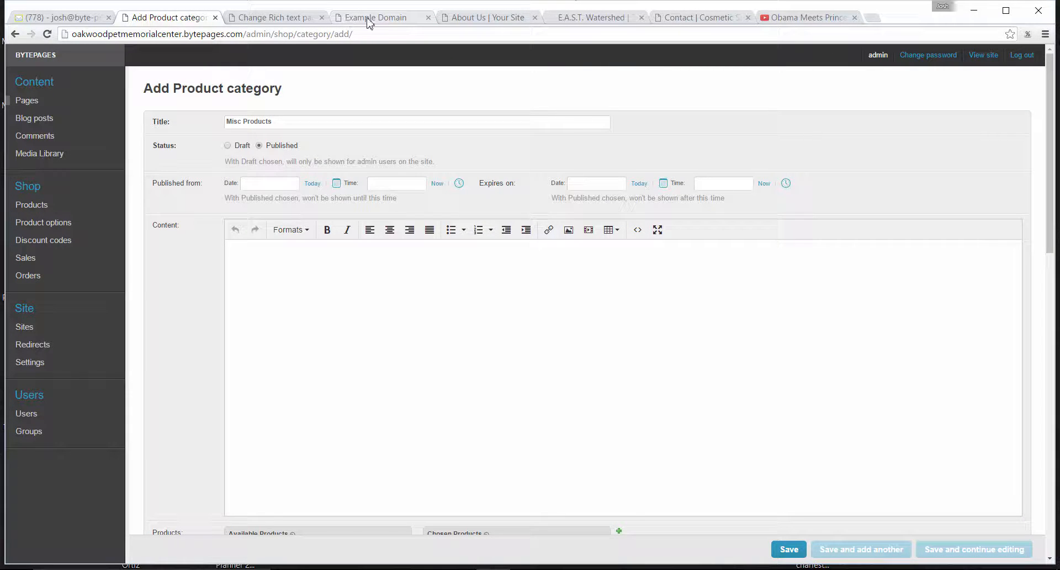
{"action": "left_click", "coordinate": [272, 18]}
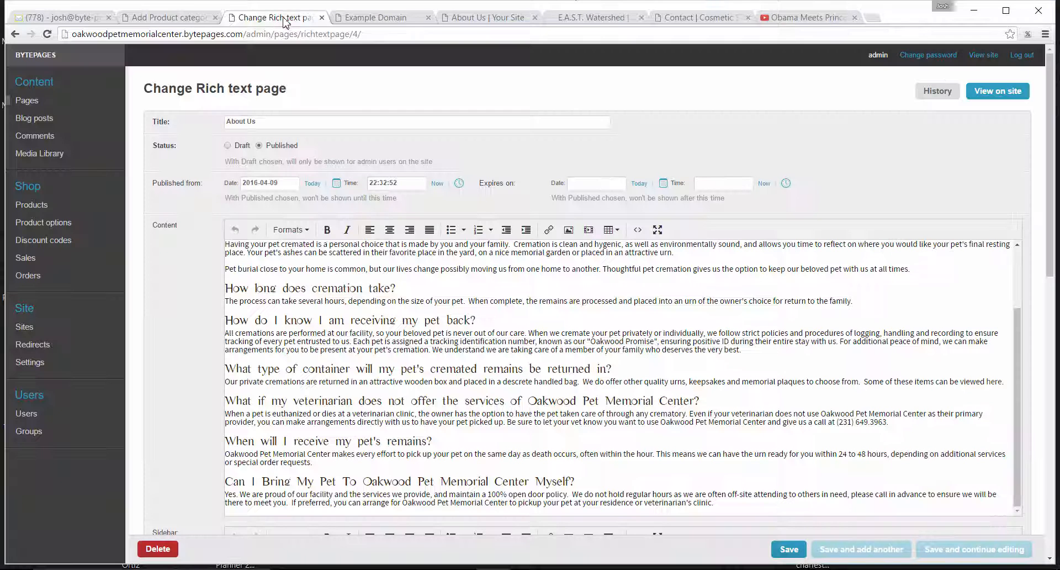
{"action": "left_click", "coordinate": [356, 18]}
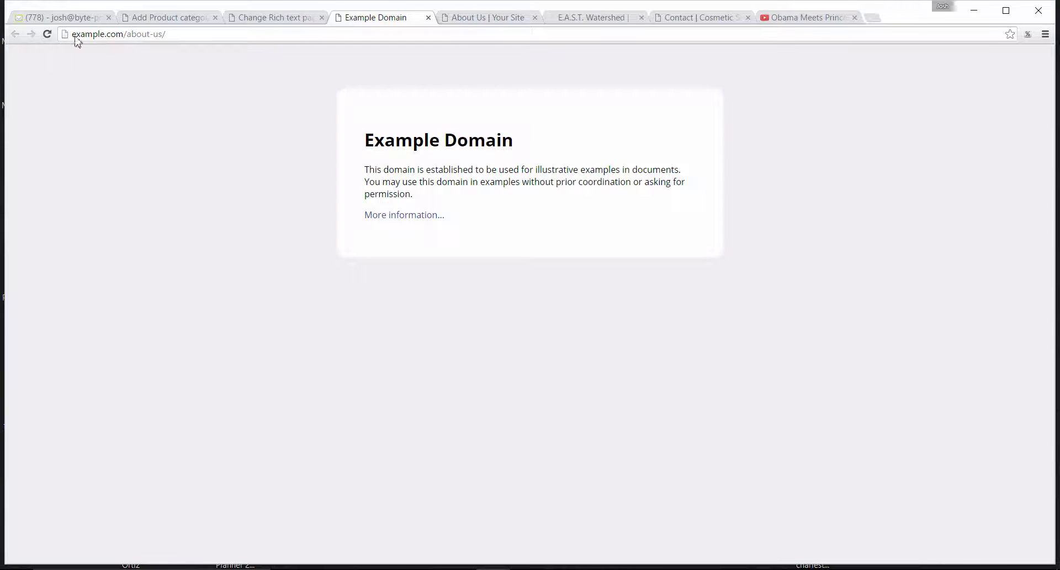
{"action": "left_click", "coordinate": [476, 17]}
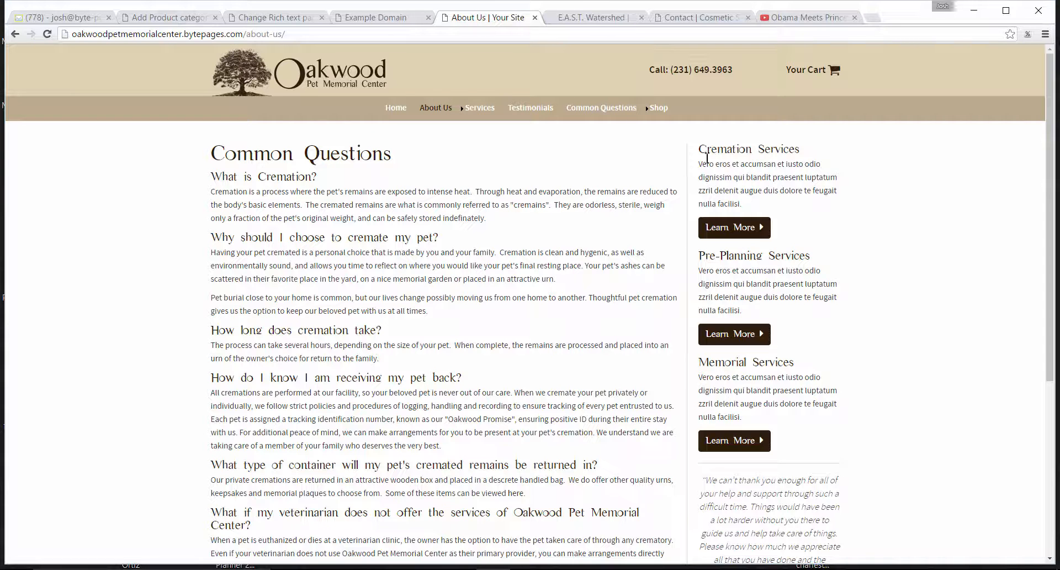
{"action": "left_click", "coordinate": [665, 110]}
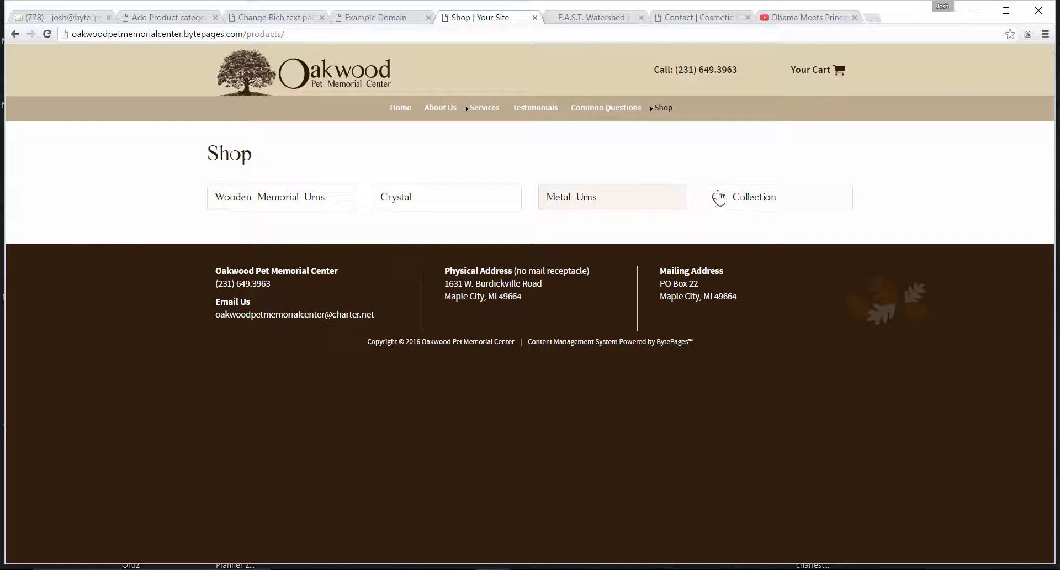
Return to the Add Product category form and go to its products and menu settings.
{"action": "left_click", "coordinate": [155, 18]}
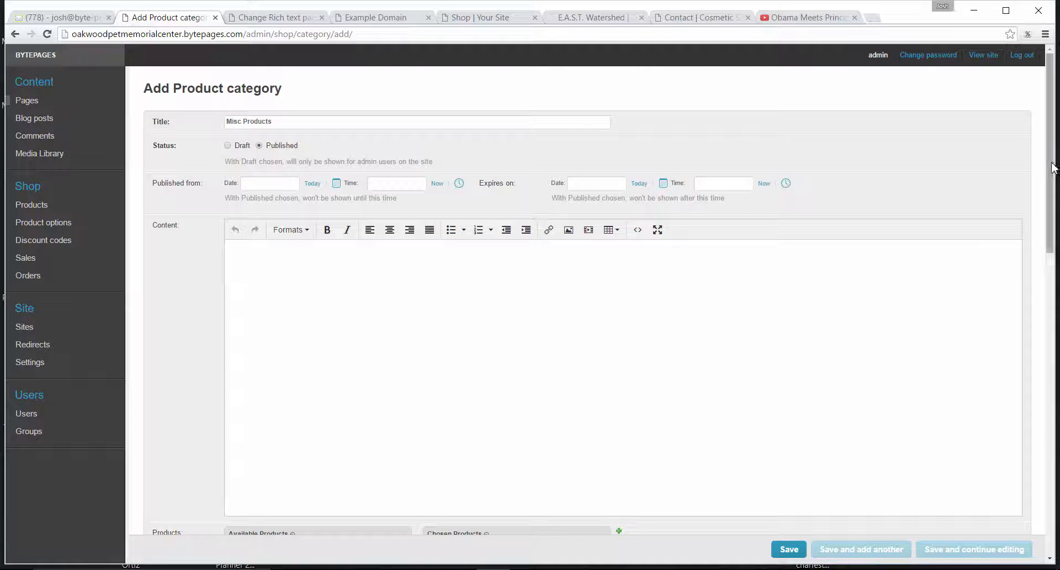
{"action": "left_click_drag", "start_coordinate": [1050, 174], "coordinate": [1051, 480]}
{"action": "scroll", "coordinate": [381, 248], "scroll_direction": "up", "scroll_amount": 15}
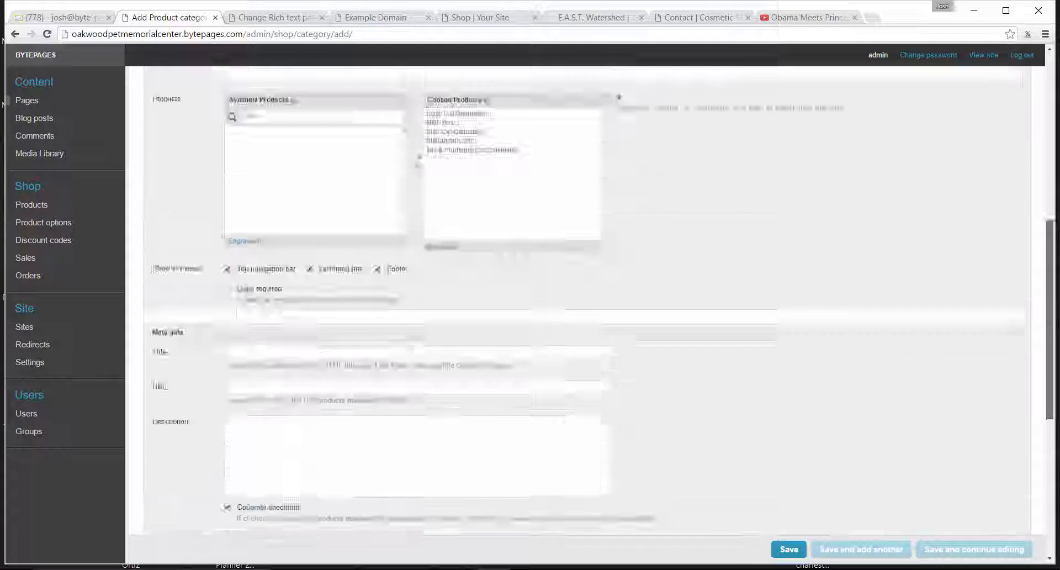